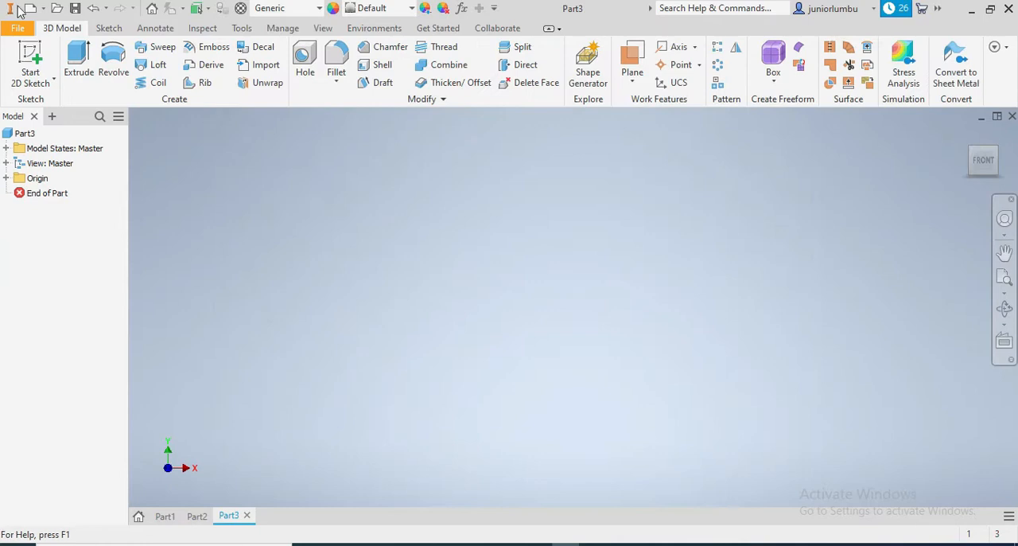
Start a sketch on the YZ plane and draw a rectangle about 0.9 by 0.5 in with its lower-right corner at the origin.
{"action": "left_click", "coordinate": [109, 27]}
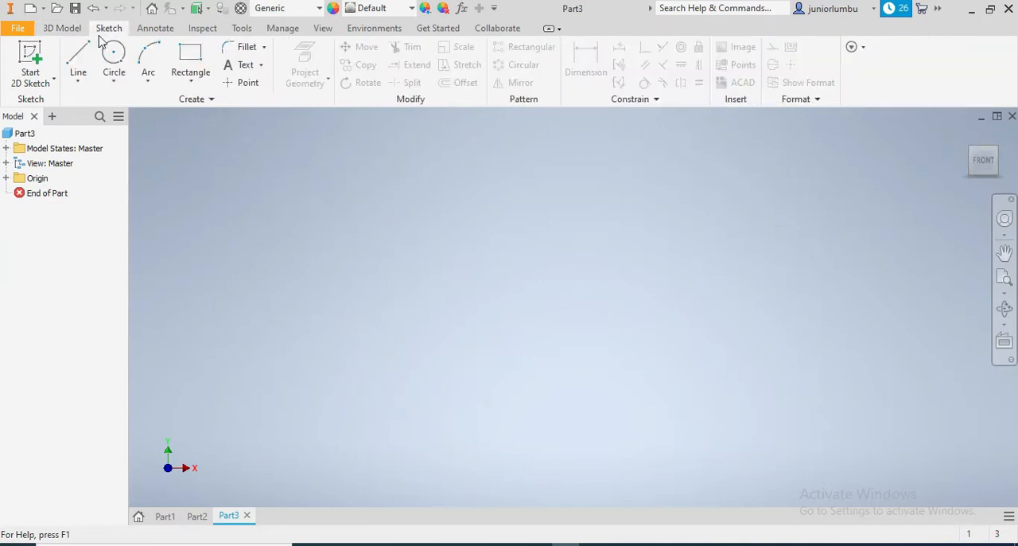
{"action": "left_click", "coordinate": [190, 57]}
{"action": "left_click", "coordinate": [527, 250]}
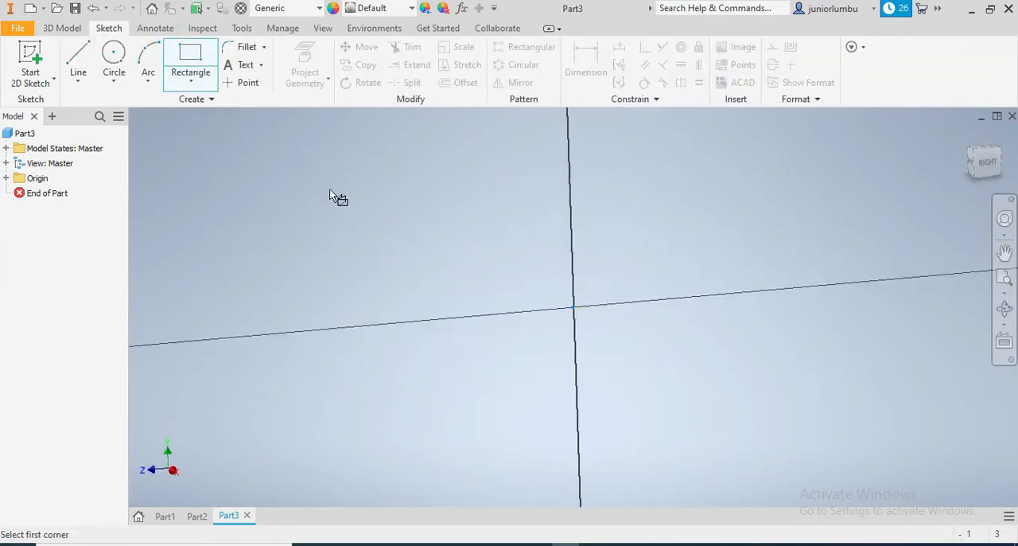
{"action": "left_click", "coordinate": [319, 161]}
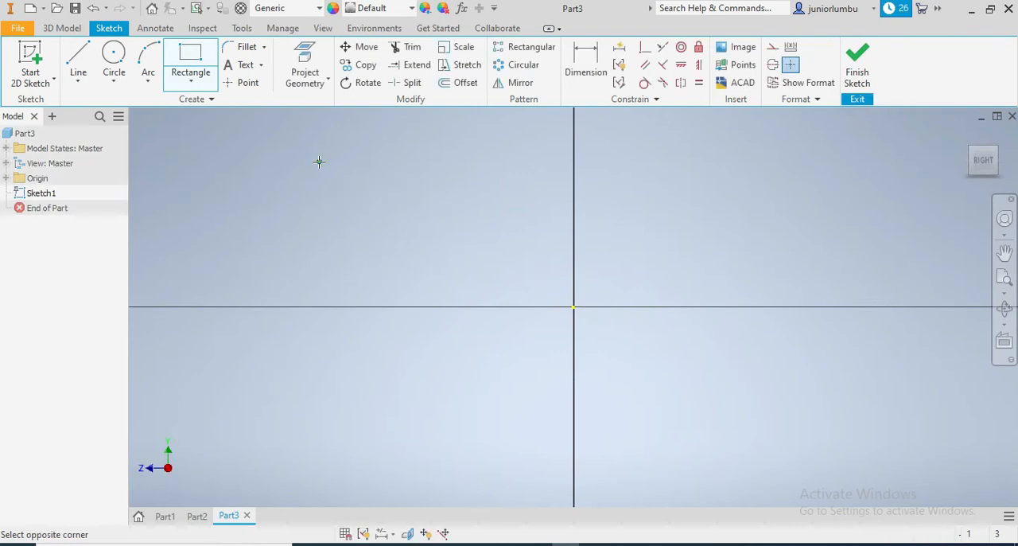
{"action": "left_click", "coordinate": [573, 306]}
Dimension the rectangle to a height of 4 in and a width of 5.125 in.
{"action": "left_click", "coordinate": [587, 63]}
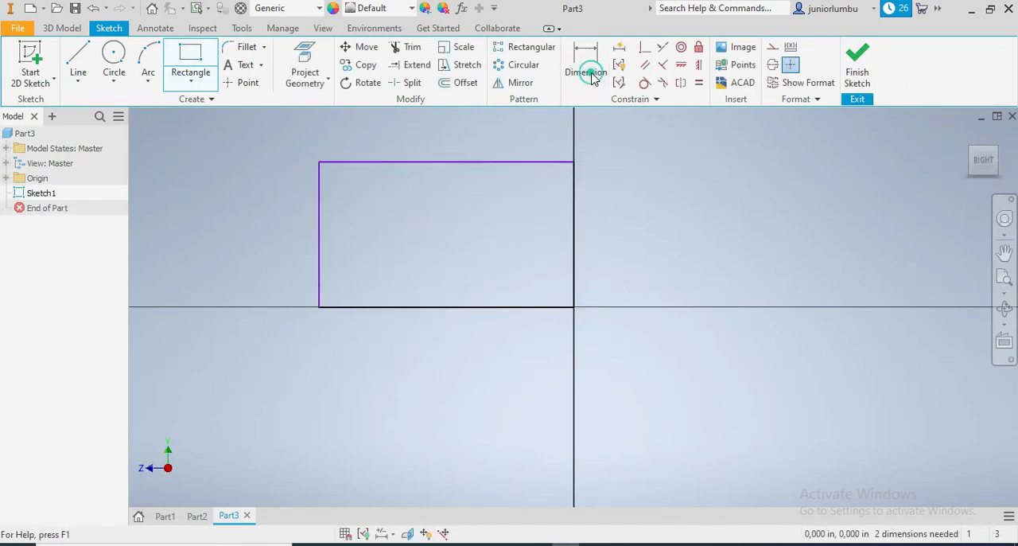
{"action": "left_click", "coordinate": [576, 235]}
{"action": "left_click", "coordinate": [618, 223]}
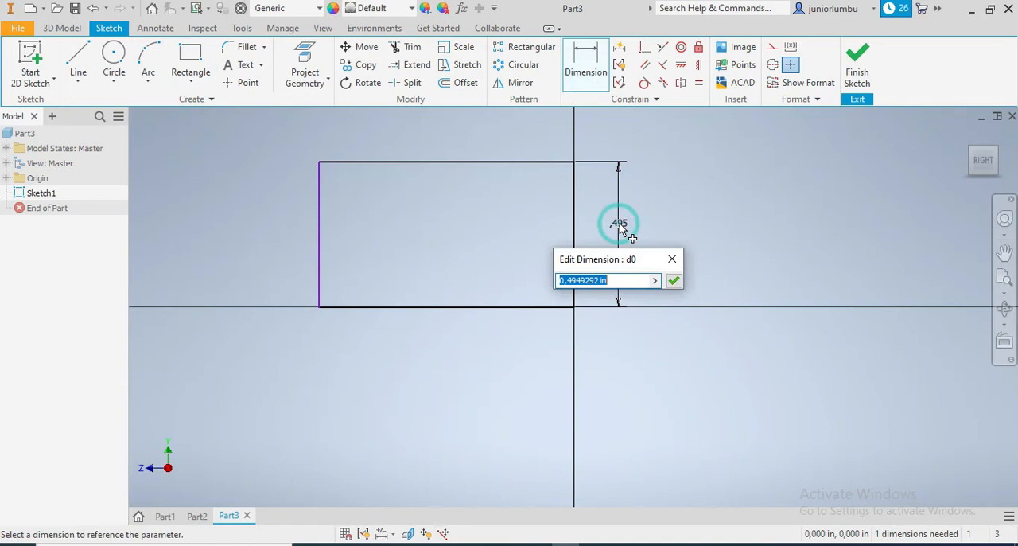
{"action": "type", "text": "4"}
{"action": "key", "text": "Return"}
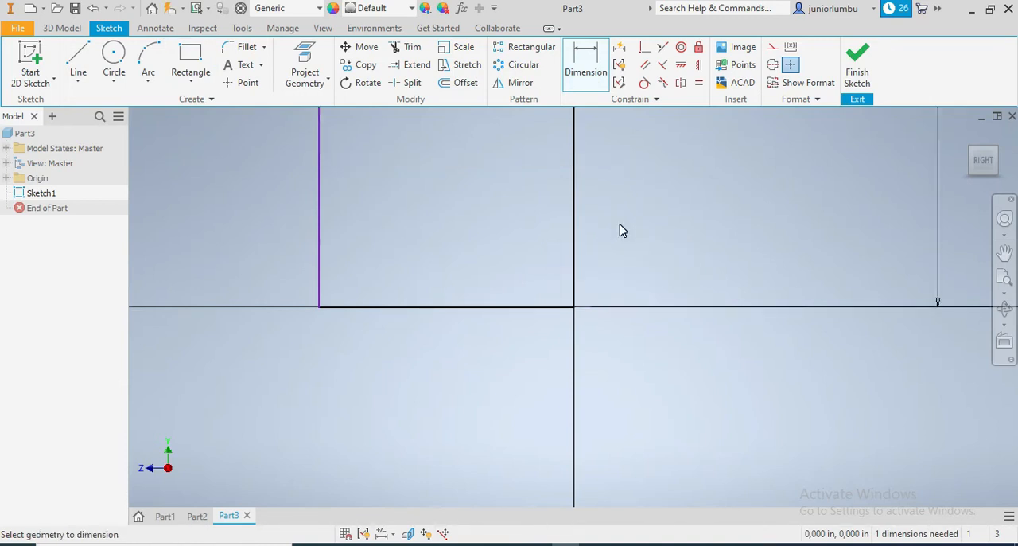
{"action": "left_click", "coordinate": [423, 308]}
{"action": "left_click", "coordinate": [408, 419]}
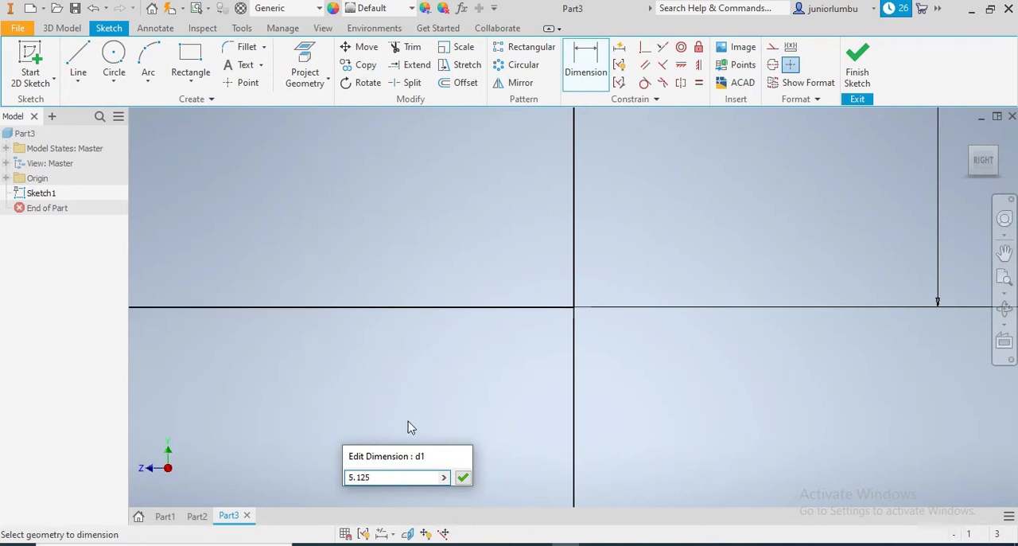
{"action": "key", "text": "Return"}
Draw a narrow rectangle about 5.4 in tall along the large rectangle's left edge, extending past its top and bottom edges.
{"action": "scroll", "coordinate": [533, 364], "scroll_direction": "down", "scroll_amount": 3}
{"action": "scroll", "coordinate": [481, 307], "scroll_direction": "down", "scroll_amount": 2}
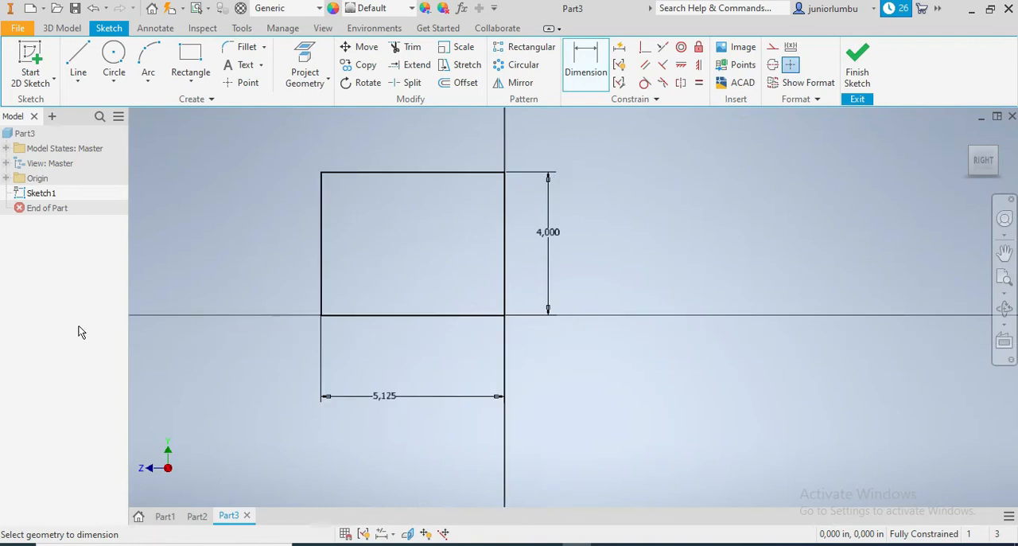
{"action": "scroll", "coordinate": [146, 270], "scroll_direction": "up", "scroll_amount": 4}
{"action": "scroll", "coordinate": [246, 293], "scroll_direction": "down", "scroll_amount": 3}
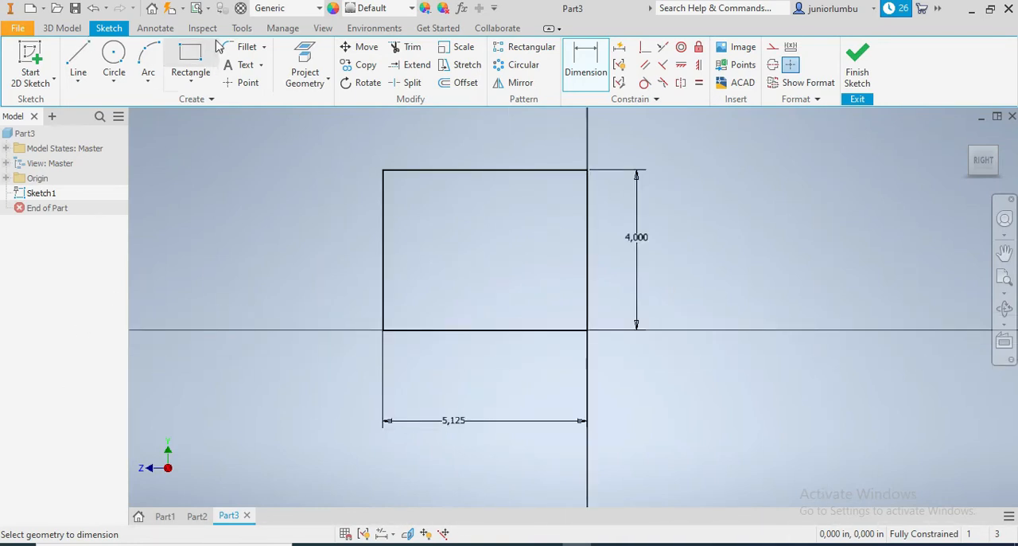
{"action": "left_click", "coordinate": [195, 62]}
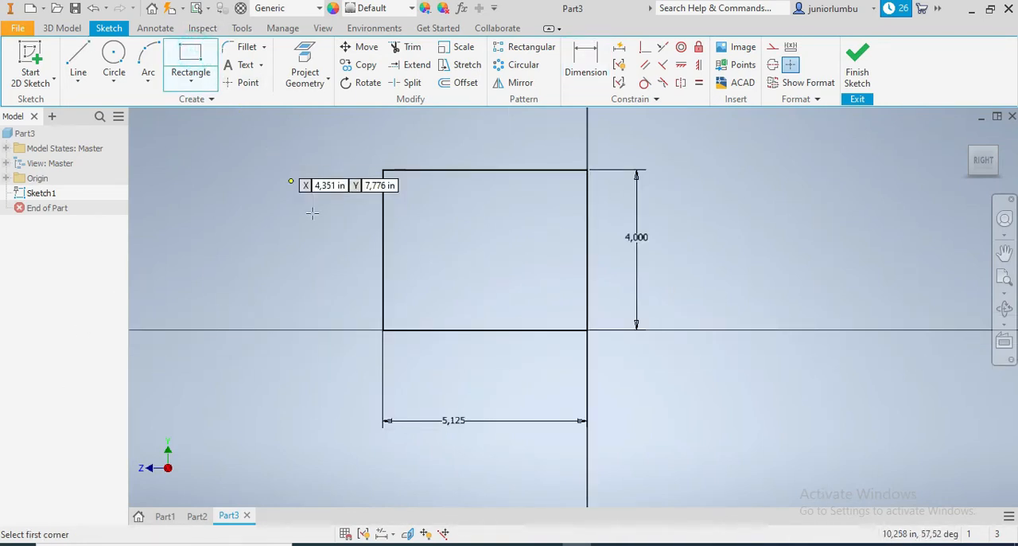
{"action": "left_click", "coordinate": [383, 147]}
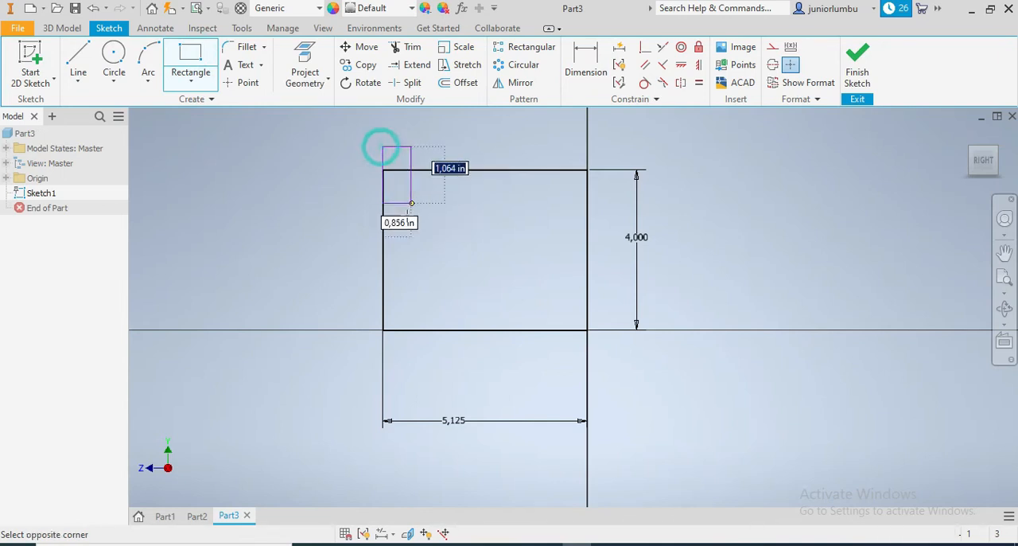
{"action": "left_click", "coordinate": [429, 363]}
Dimension the narrow rectangle to extend 0.5 in below the large rectangle's bottom edge and set its height to 5 in.
{"action": "left_click", "coordinate": [568, 73]}
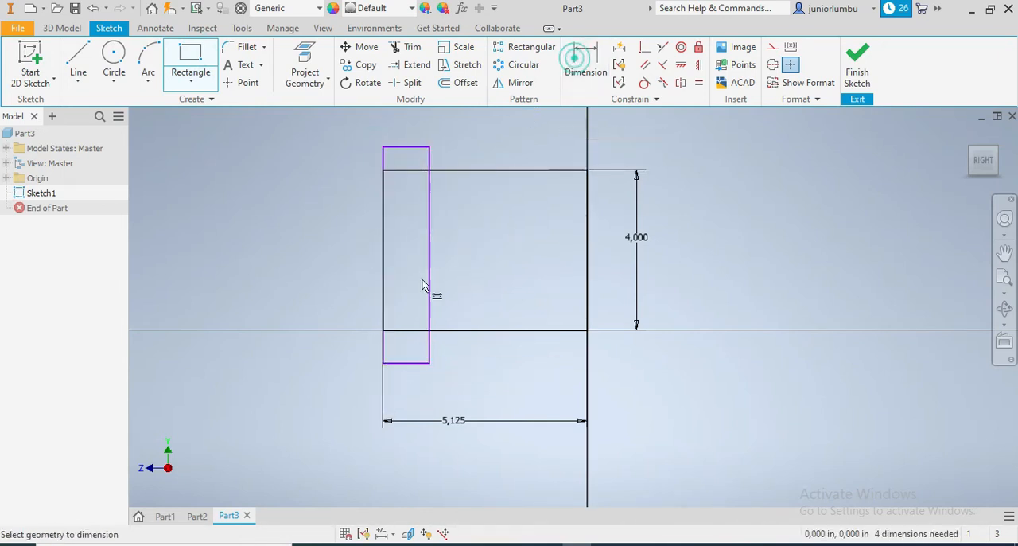
{"action": "left_click", "coordinate": [404, 331]}
{"action": "left_click", "coordinate": [391, 362]}
{"action": "left_click", "coordinate": [344, 357]}
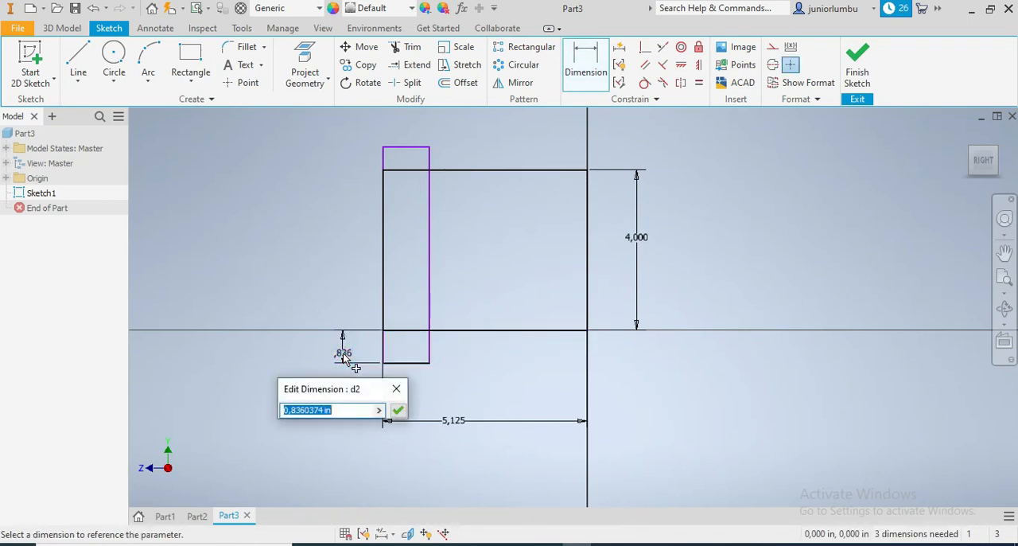
{"action": "type", "text": ",5"}
{"action": "key", "text": "Return"}
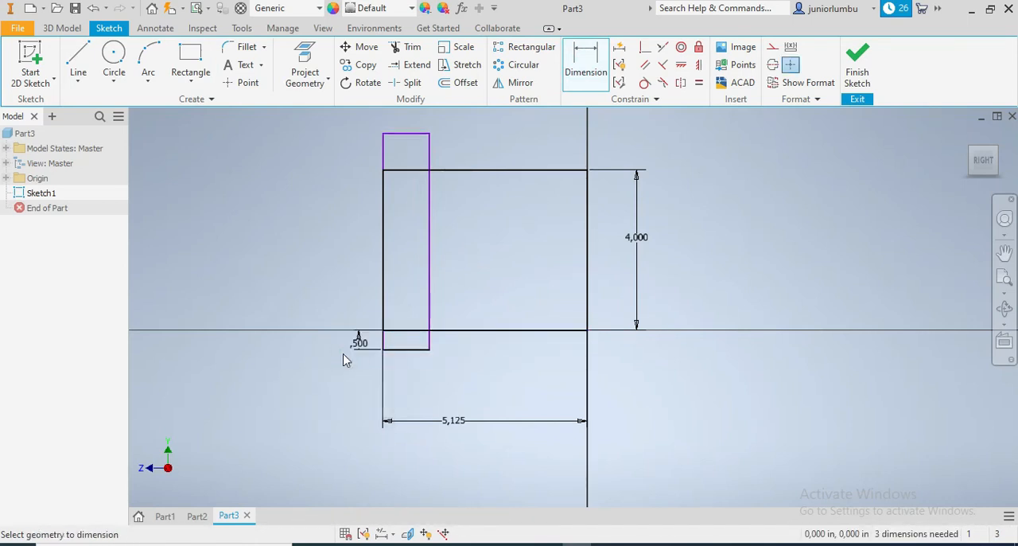
{"action": "left_click", "coordinate": [428, 244]}
{"action": "left_click", "coordinate": [319, 247]}
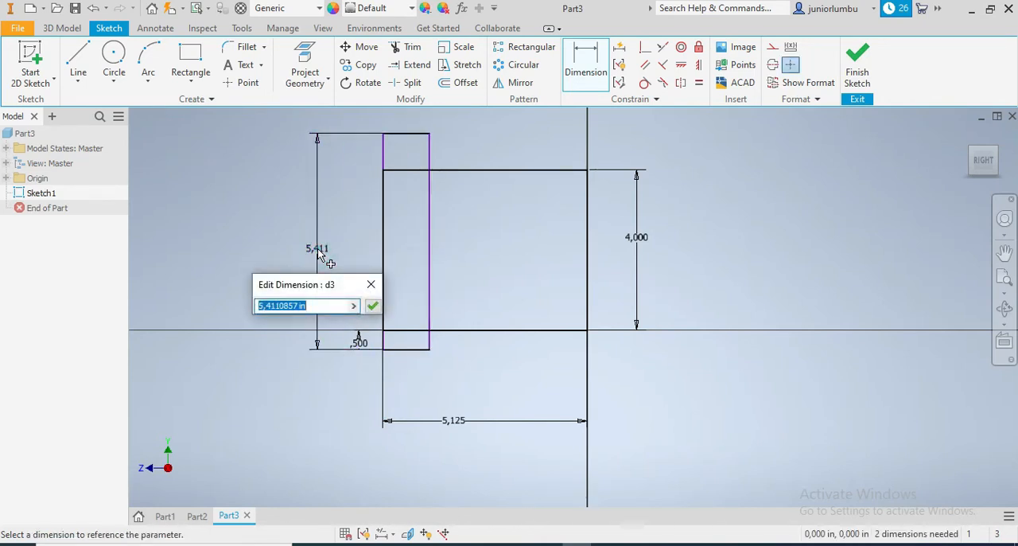
{"action": "key", "text": "Return"}
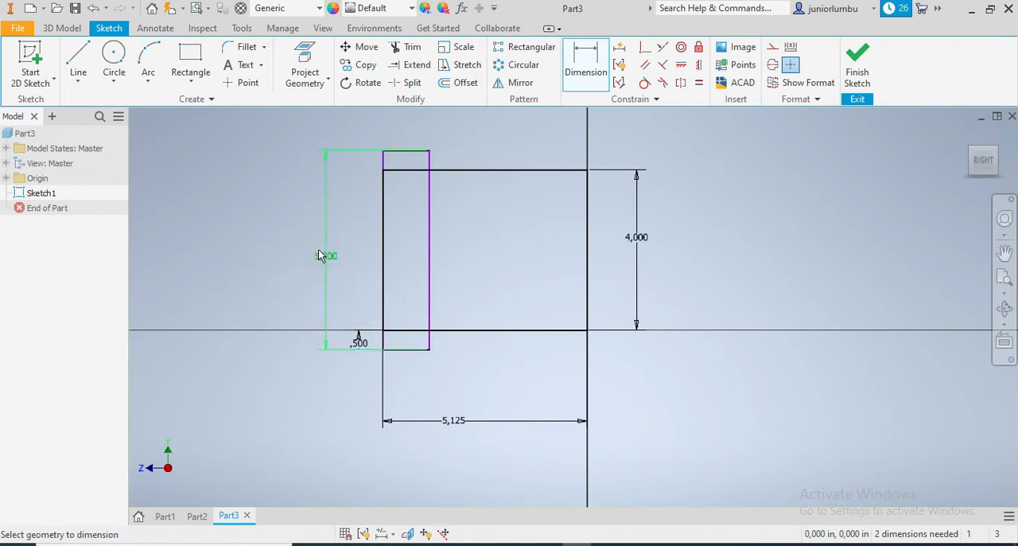
Draw a vertical line between the large rectangle's top and bottom edges and place it 0.25 in from the left edge.
{"action": "left_click", "coordinate": [78, 62]}
{"action": "left_click", "coordinate": [396, 169]}
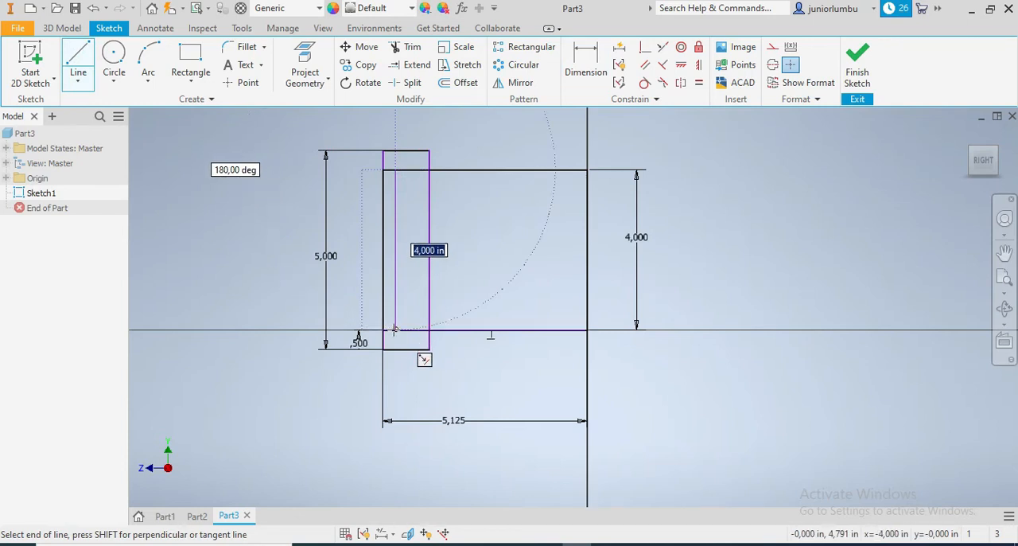
{"action": "left_click", "coordinate": [395, 329]}
{"action": "left_click", "coordinate": [581, 60]}
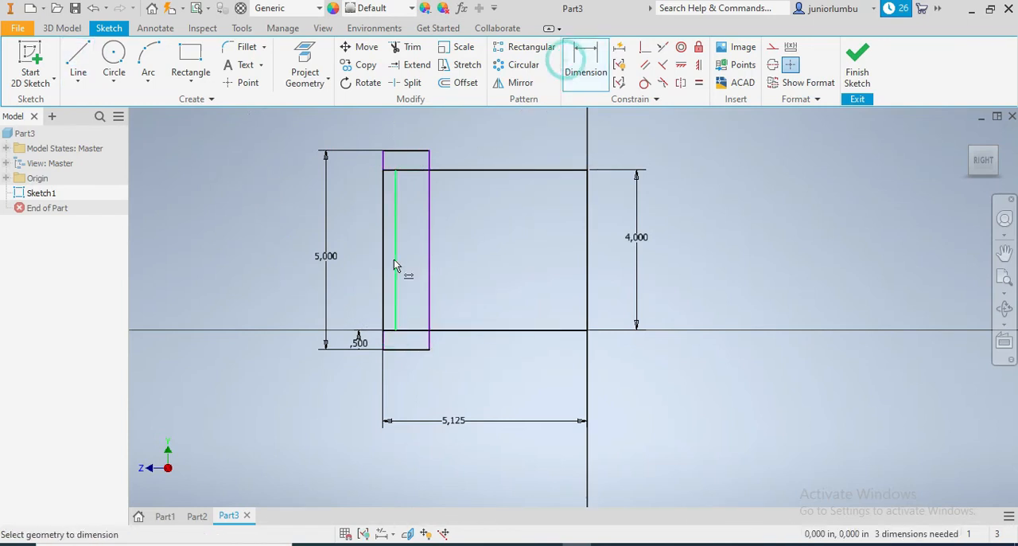
{"action": "left_click", "coordinate": [384, 261]}
{"action": "left_click", "coordinate": [396, 275]}
{"action": "left_click", "coordinate": [358, 265]}
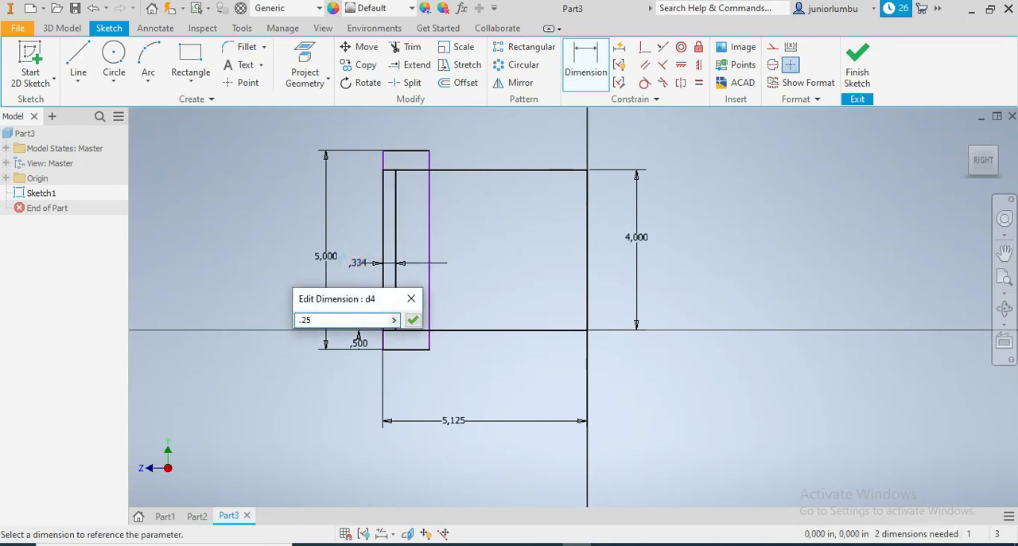
{"action": "key", "text": "Return"}
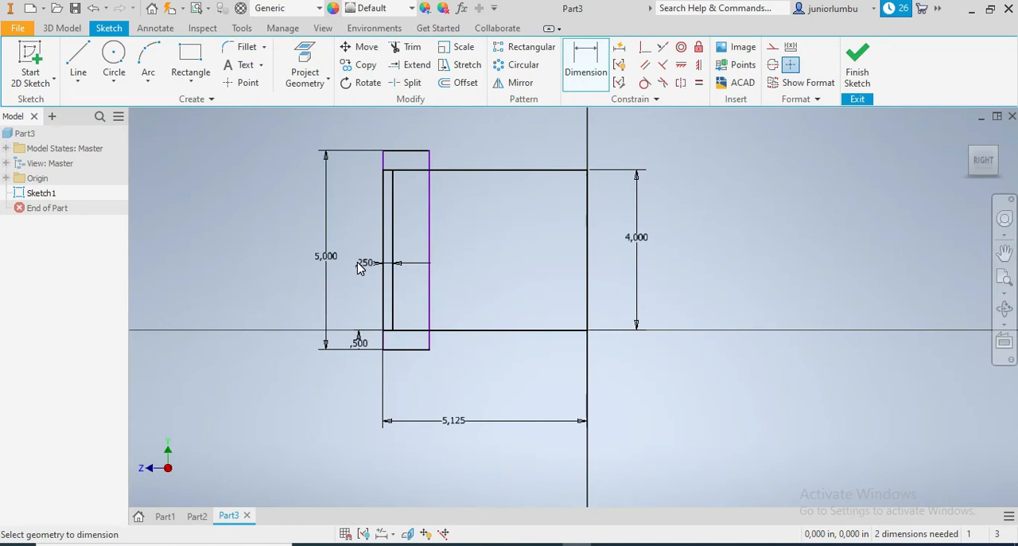
Draw a circle inside the large rectangle, right of the narrow one, and set its diameter to 2.5 in.
{"action": "left_click", "coordinate": [114, 60]}
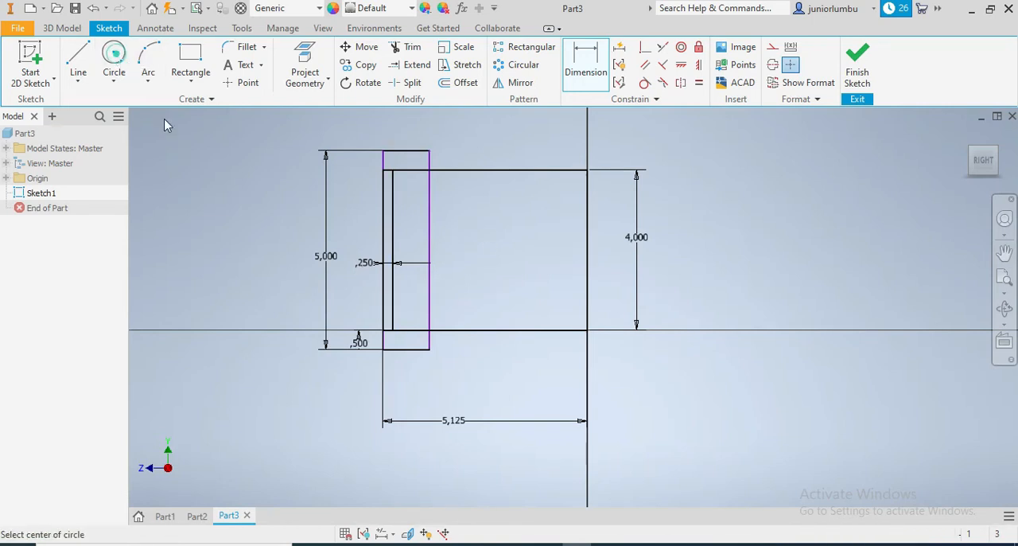
{"action": "left_click", "coordinate": [506, 248]}
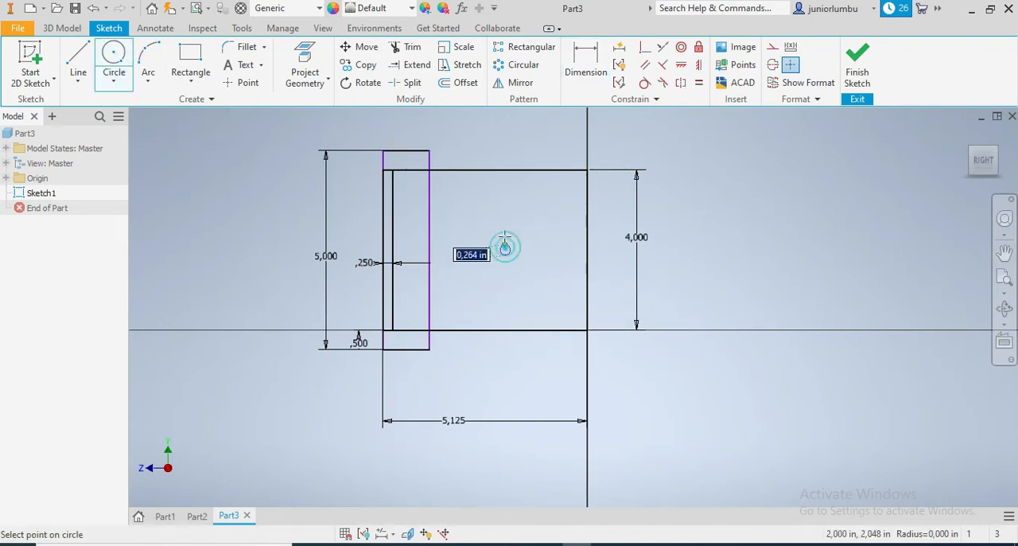
{"action": "left_click", "coordinate": [550, 206]}
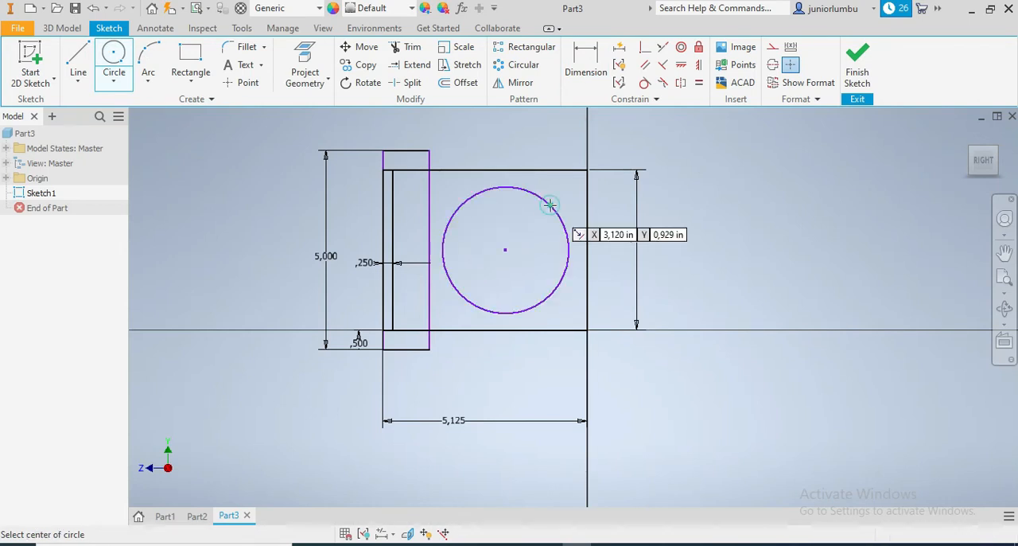
{"action": "left_click", "coordinate": [578, 49]}
{"action": "left_click", "coordinate": [533, 194]}
{"action": "left_click", "coordinate": [700, 191]}
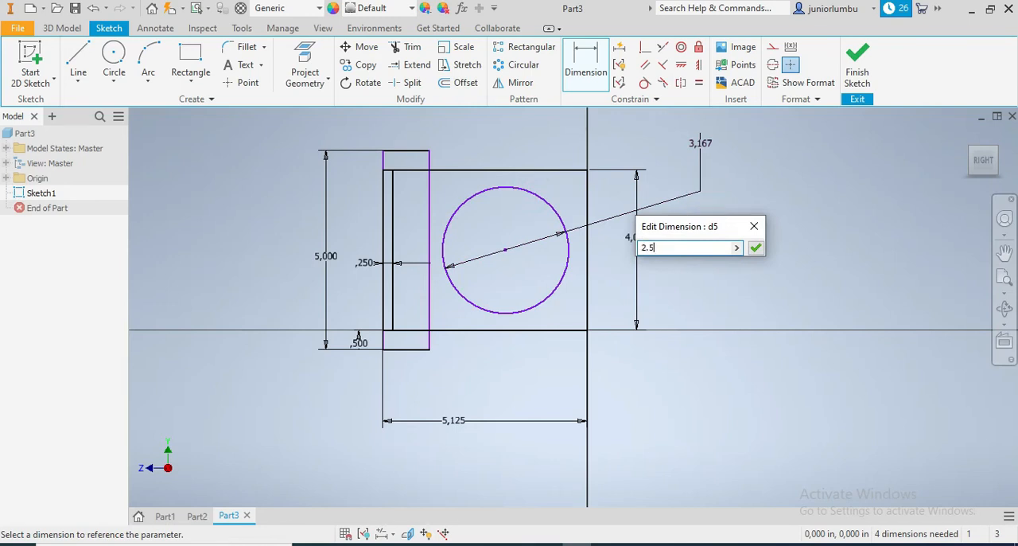
{"action": "key", "text": "Return"}
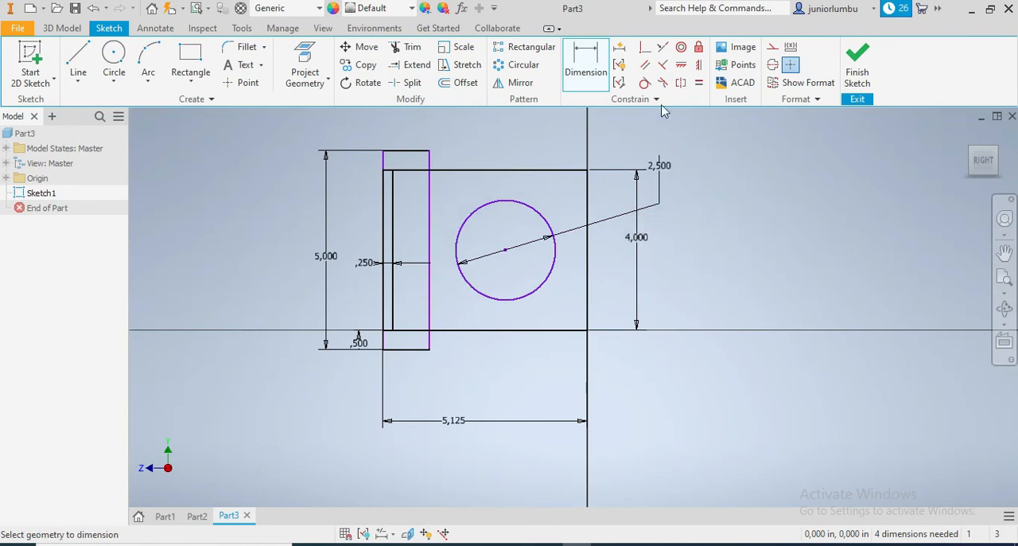
Position the circle's centre 2 in above the large rectangle's bottom edge and 2.125 in from its right edge.
{"action": "left_click", "coordinate": [506, 251]}
{"action": "left_click", "coordinate": [504, 330]}
{"action": "left_click", "coordinate": [699, 305]}
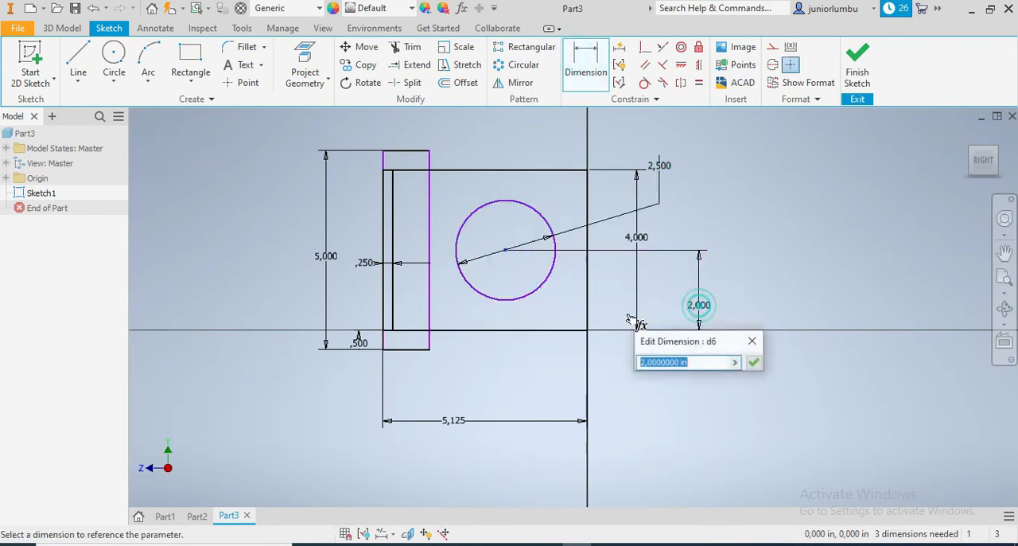
{"action": "left_click", "coordinate": [753, 362]}
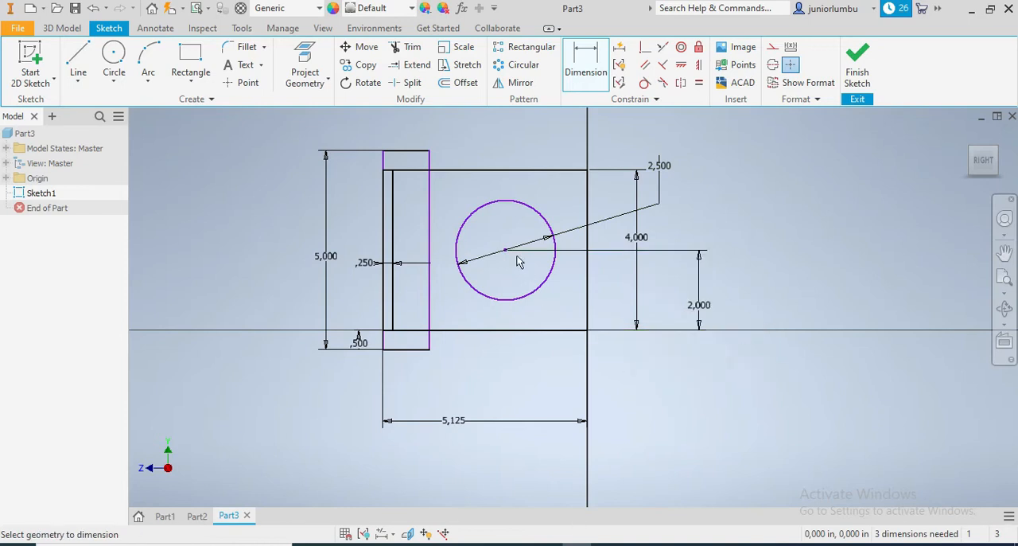
{"action": "left_click", "coordinate": [506, 252]}
{"action": "left_click", "coordinate": [589, 301]}
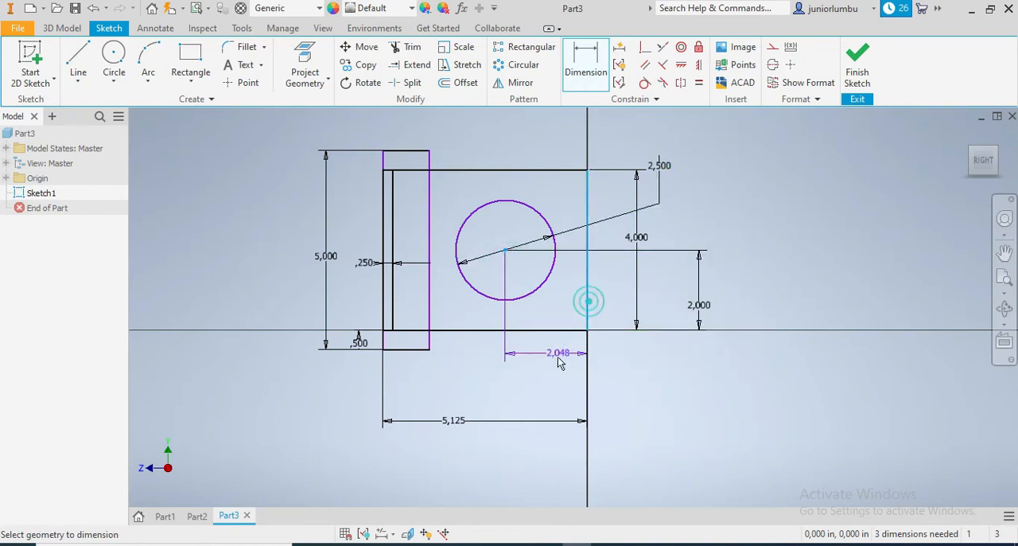
{"action": "left_click", "coordinate": [538, 382]}
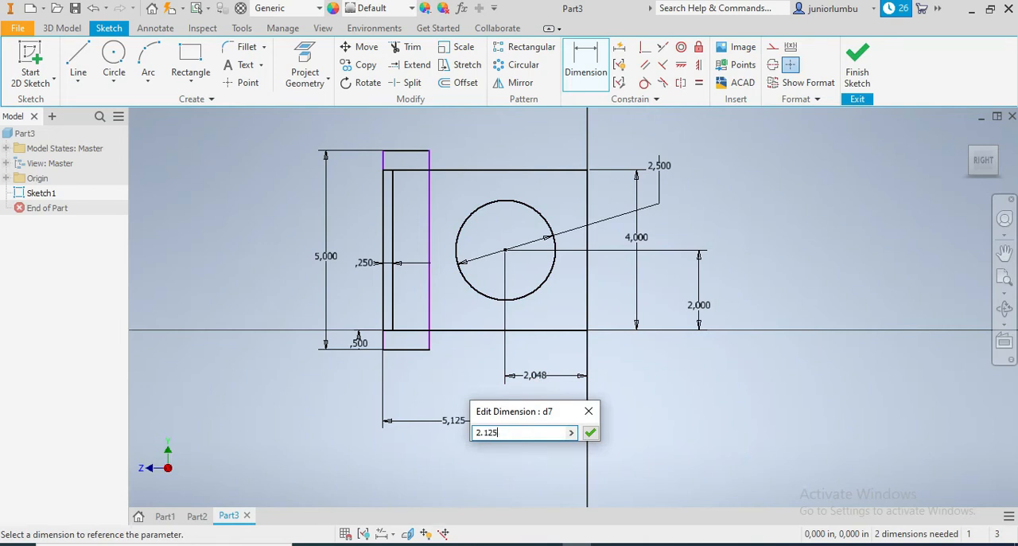
{"action": "key", "text": "Return"}
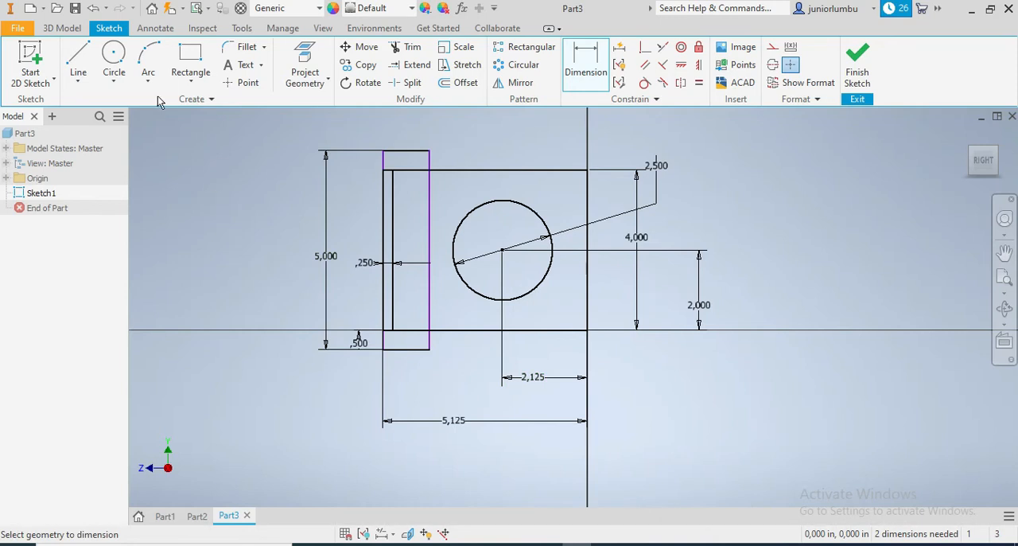
Draw a larger circle concentric with the 2.5 in circle and make it tangent to the large rectangle's right edge.
{"action": "left_click", "coordinate": [113, 54]}
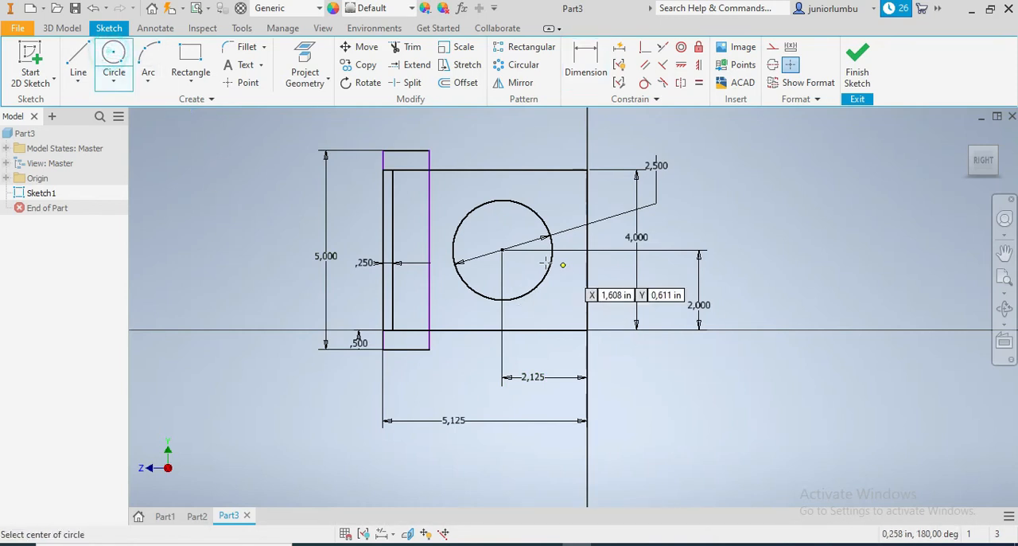
{"action": "left_click", "coordinate": [502, 250]}
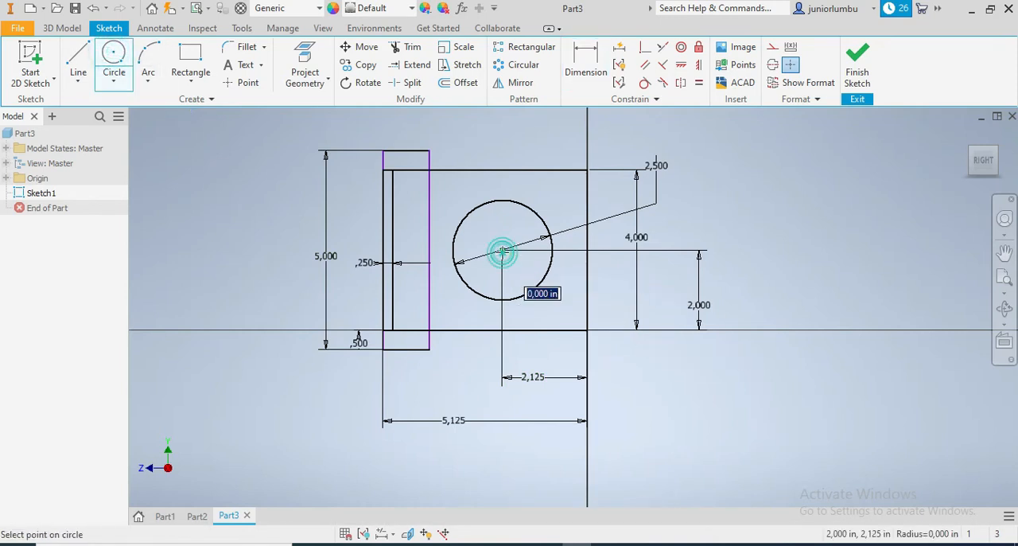
{"action": "left_click", "coordinate": [547, 182]}
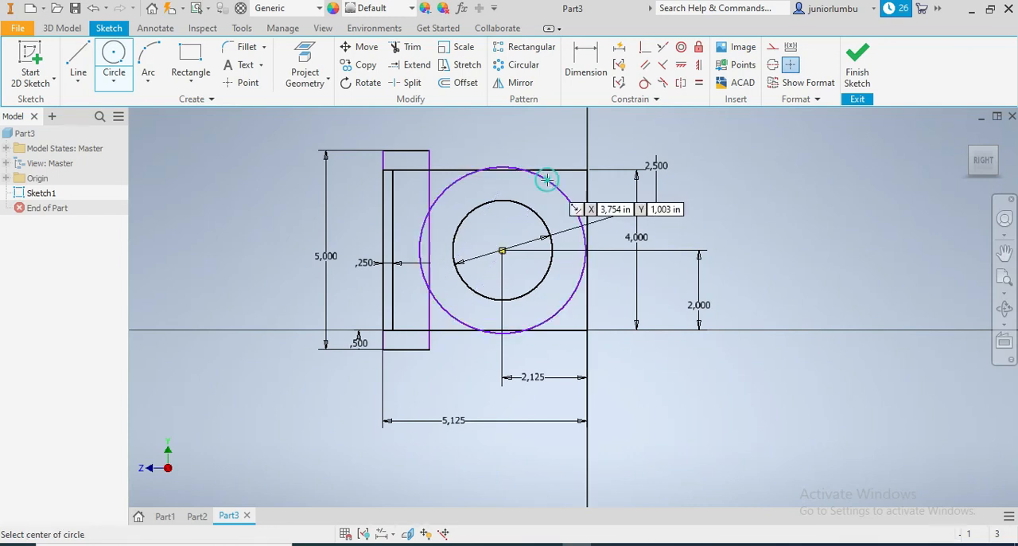
{"action": "left_click", "coordinate": [644, 83]}
{"action": "scroll", "coordinate": [584, 318], "scroll_direction": "up", "scroll_amount": 3}
{"action": "left_click", "coordinate": [578, 215]}
{"action": "left_click", "coordinate": [586, 212]}
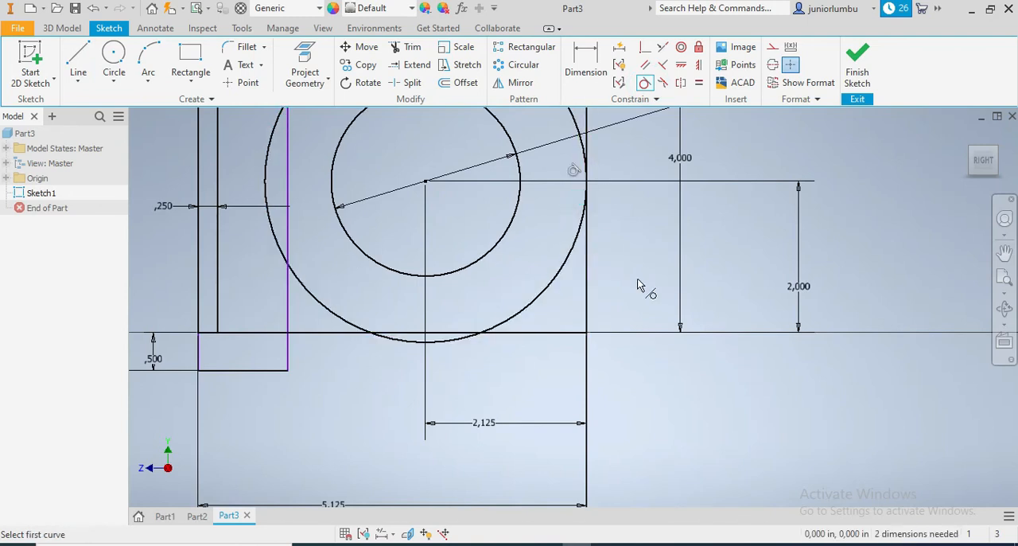
{"action": "scroll", "coordinate": [641, 287], "scroll_direction": "down", "scroll_amount": 4}
{"action": "scroll", "coordinate": [640, 287], "scroll_direction": "up", "scroll_amount": 1}
{"action": "left_click", "coordinate": [584, 57]}
{"action": "left_click", "coordinate": [592, 205]}
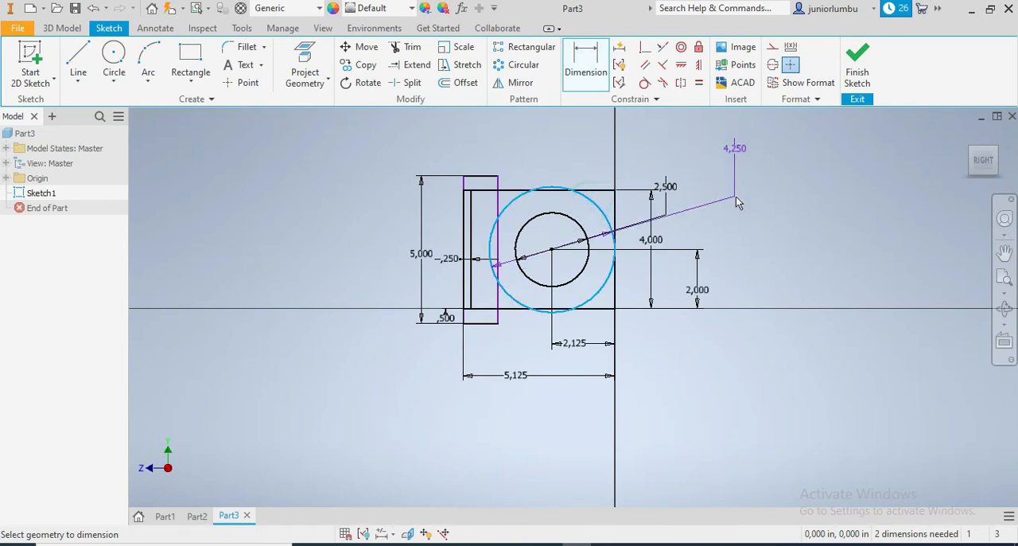
{"action": "left_click", "coordinate": [749, 172]}
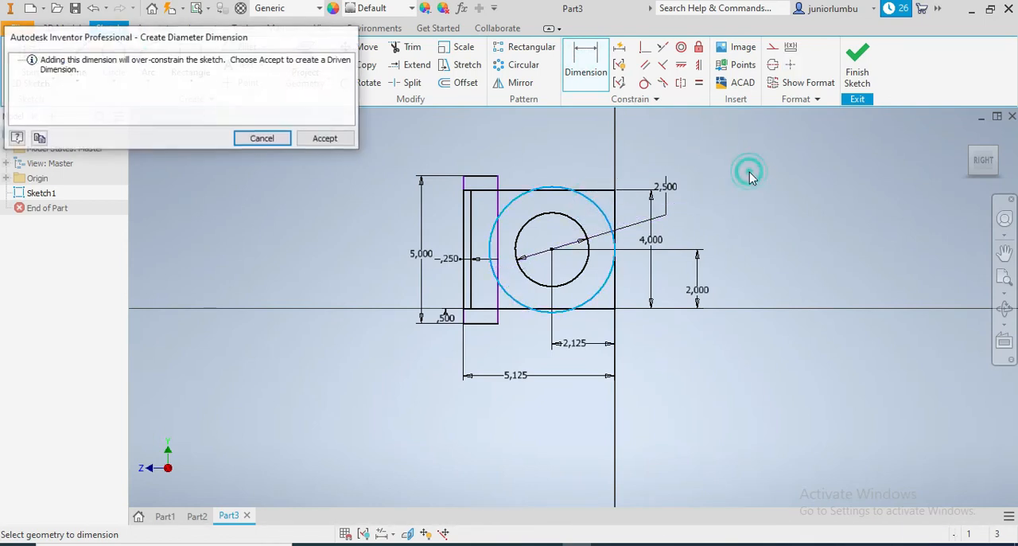
{"action": "left_click", "coordinate": [265, 142]}
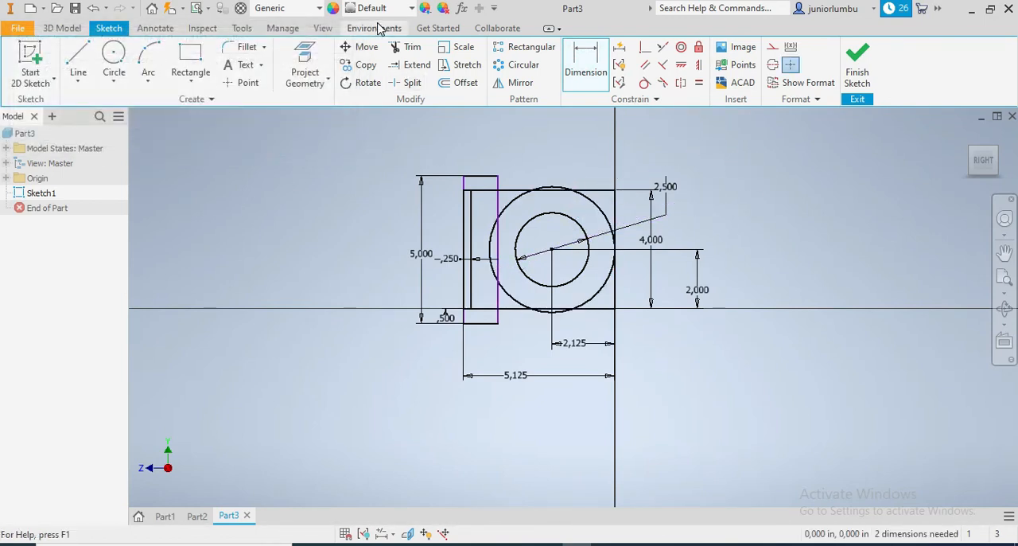
Trim the large rectangle's top and bottom edges between the inner vertical line and the narrow rectangle's right edge.
{"action": "left_click", "coordinate": [406, 47]}
{"action": "left_click", "coordinate": [482, 192]}
{"action": "left_click", "coordinate": [484, 308]}
Trim the larger circle down to its right-hand arc between the large rectangle's top and bottom edges.
{"action": "scroll", "coordinate": [517, 223], "scroll_direction": "up", "scroll_amount": 3}
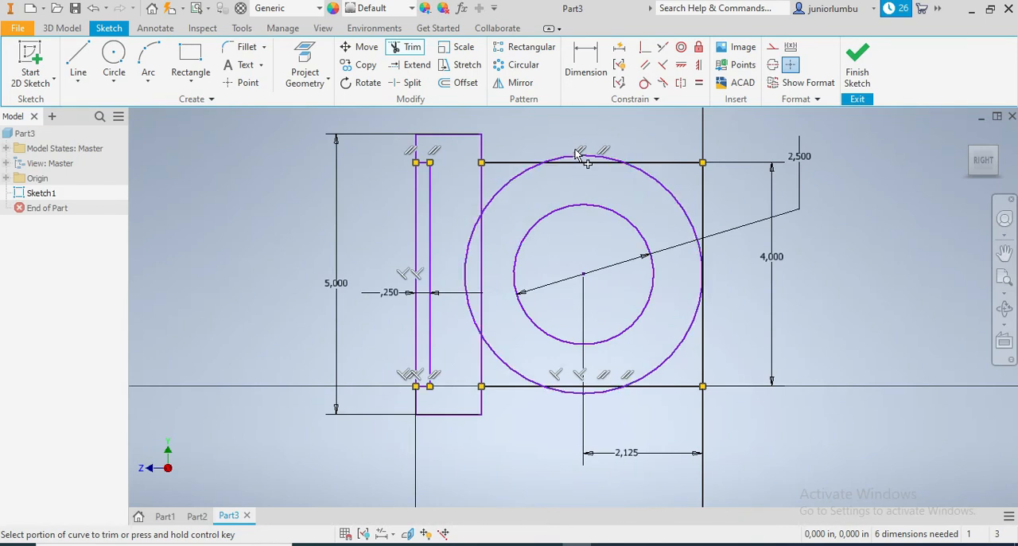
{"action": "left_click", "coordinate": [505, 189]}
{"action": "left_click", "coordinate": [581, 399]}
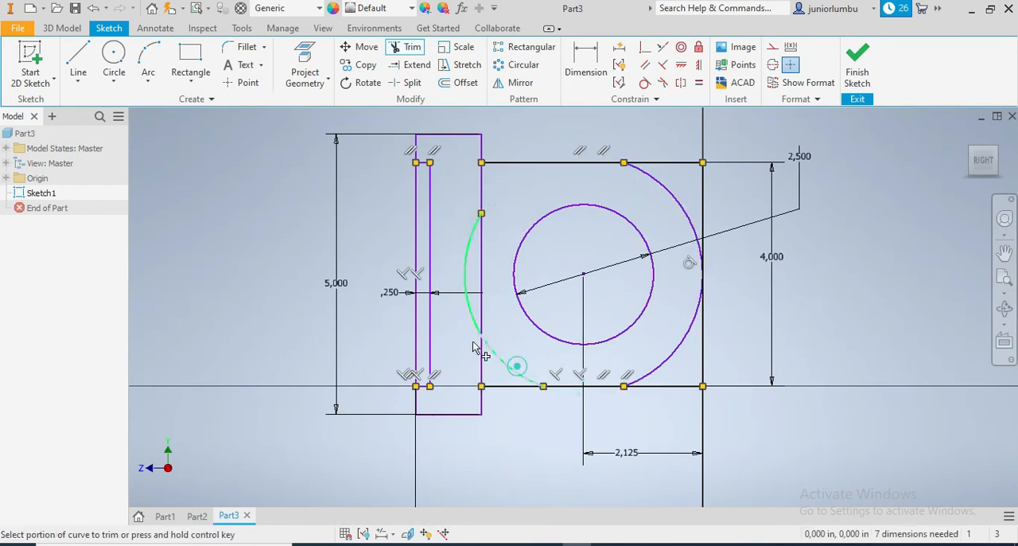
{"action": "left_click", "coordinate": [469, 314]}
{"action": "left_click", "coordinate": [496, 359]}
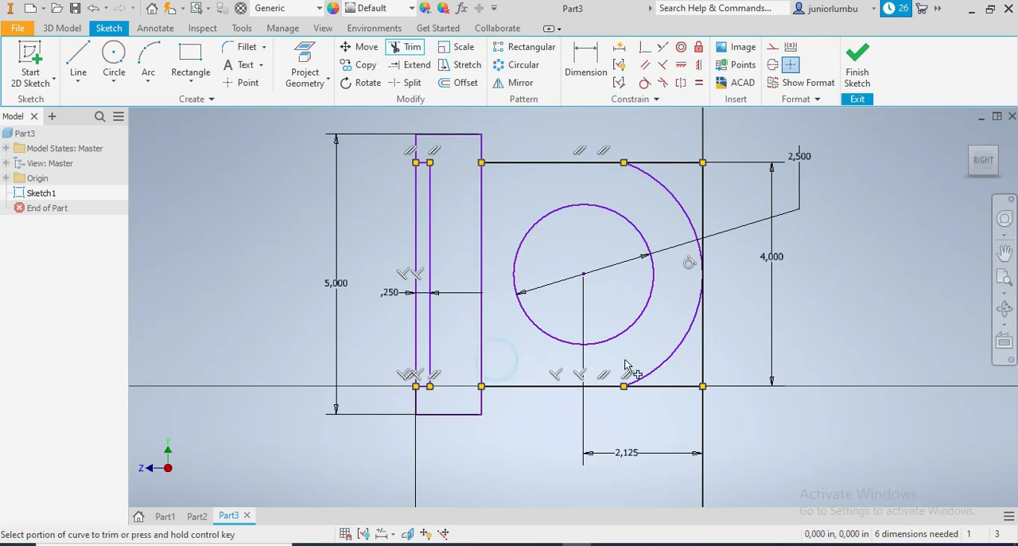
Trim the large rectangle's two right corners outside the arc and finish the sketch.
{"action": "left_click", "coordinate": [667, 168]}
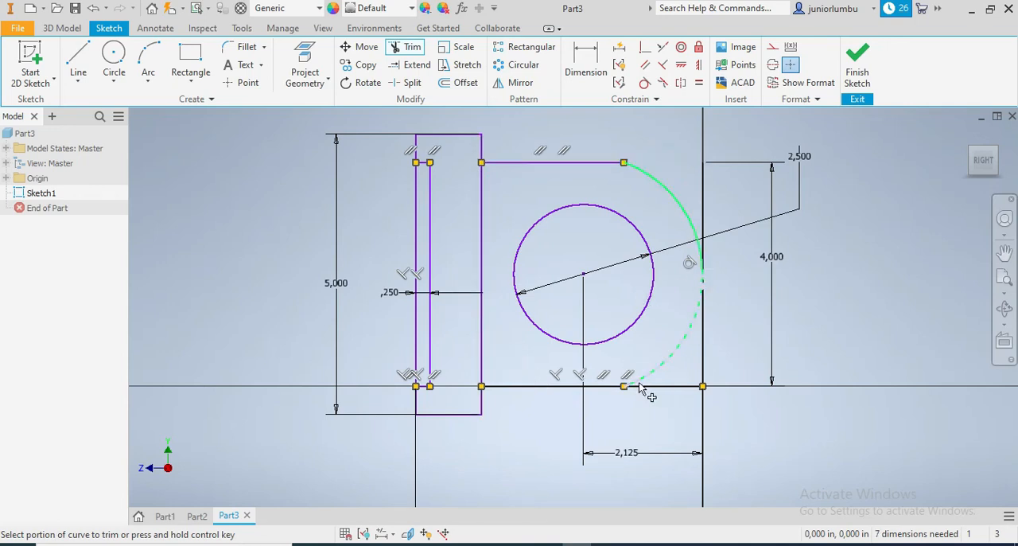
{"action": "left_click", "coordinate": [665, 389]}
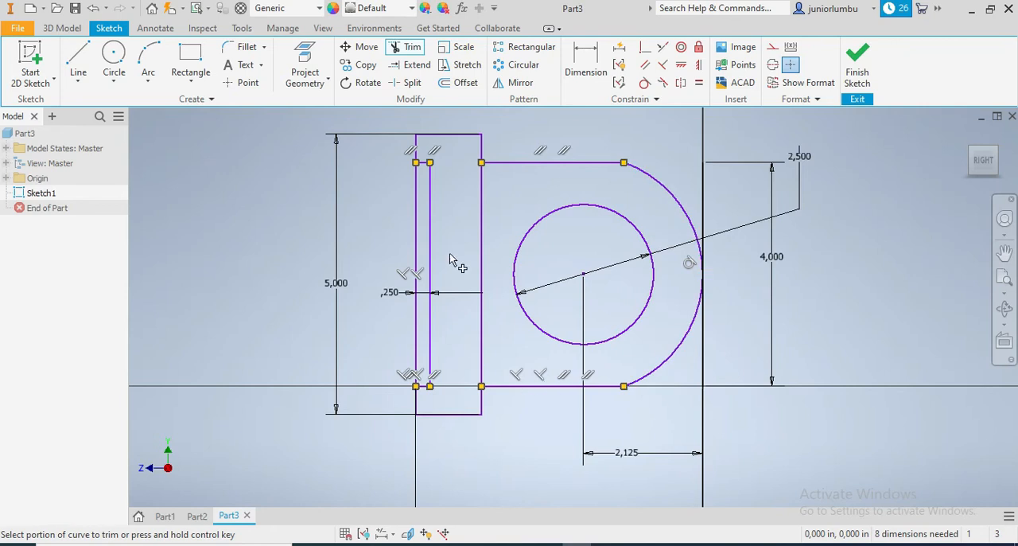
{"action": "scroll", "coordinate": [466, 376], "scroll_direction": "up", "scroll_amount": 5}
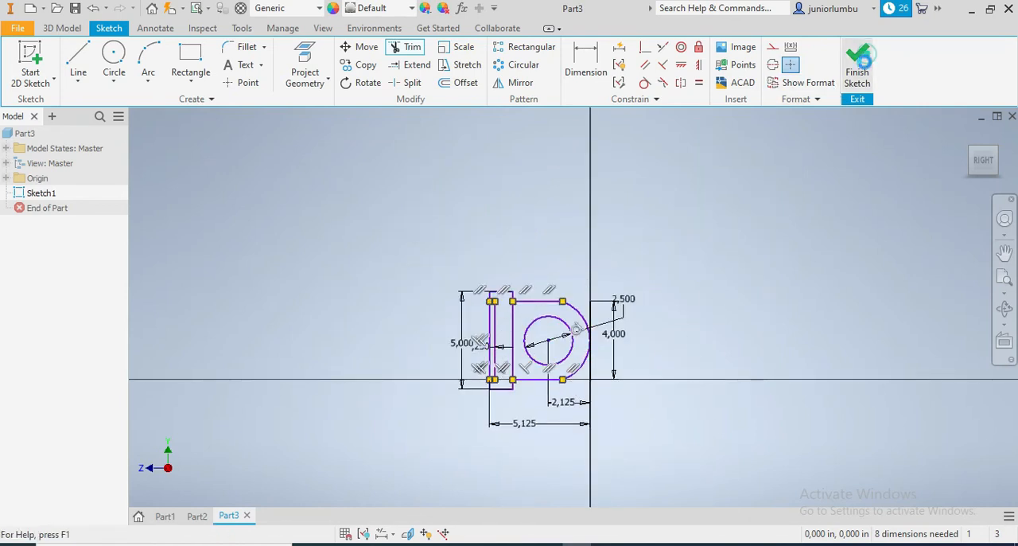
{"action": "left_click", "coordinate": [858, 63]}
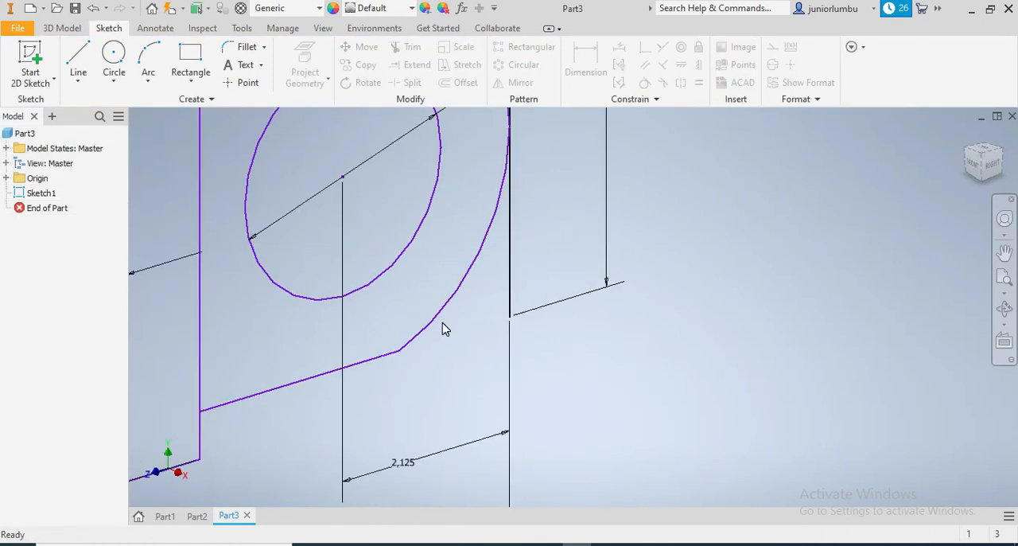
Extrude the rounded profile around the hole and the base profile beside the 0.25 in strip by 1.75 in.
{"action": "left_click", "coordinate": [59, 29]}
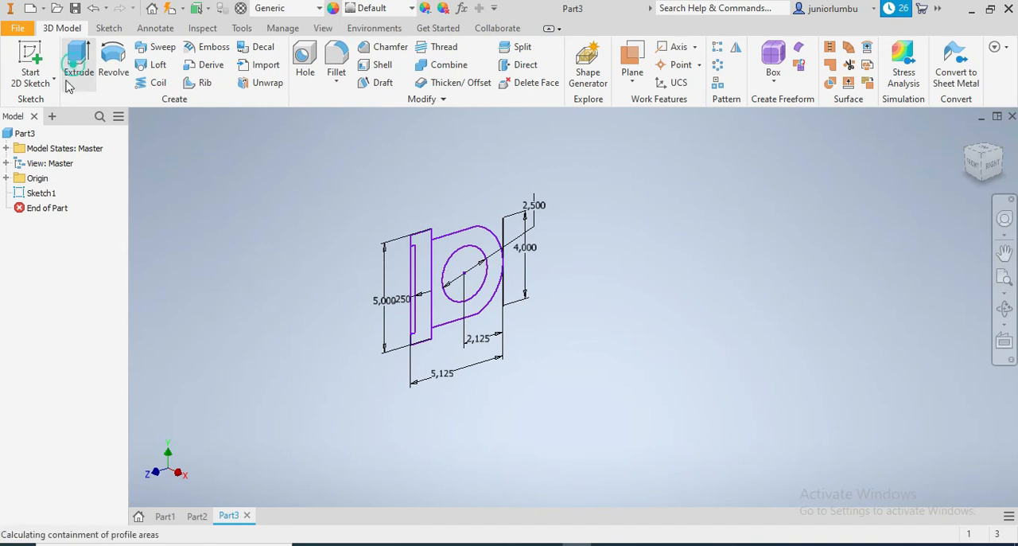
{"action": "left_click", "coordinate": [76, 70]}
{"action": "left_click", "coordinate": [445, 251]}
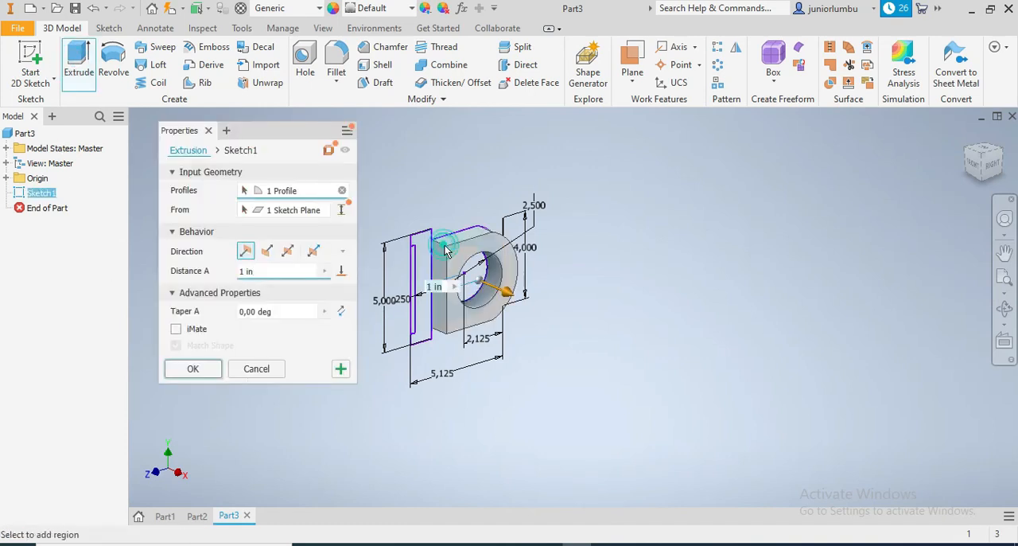
{"action": "left_click", "coordinate": [426, 250]}
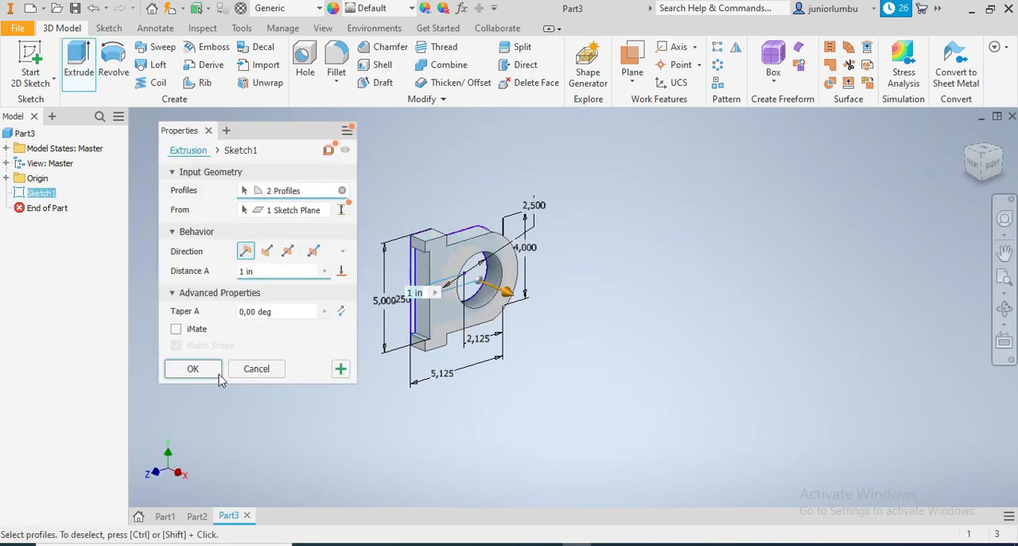
{"action": "triple_click", "coordinate": [262, 271]}
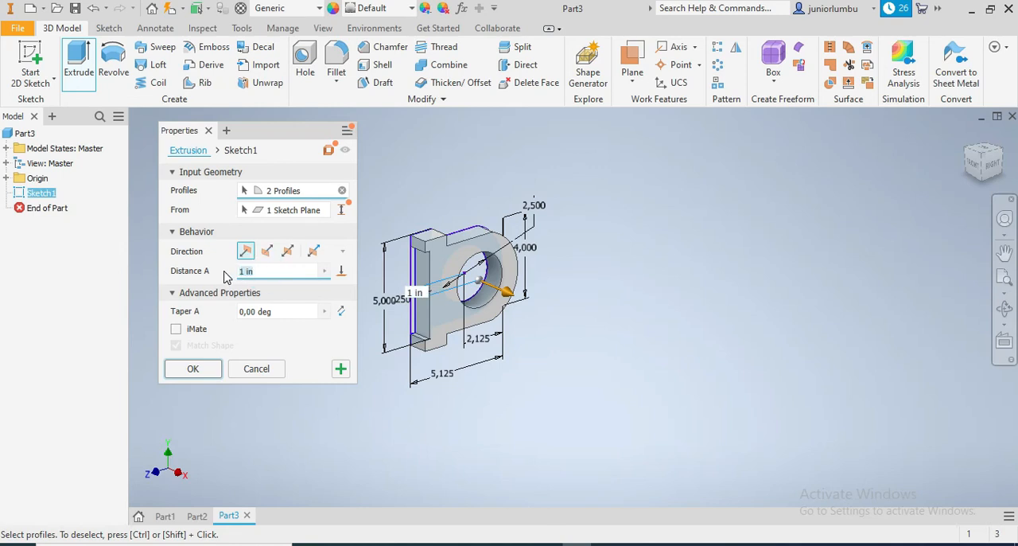
{"action": "type", "text": "1.75"}
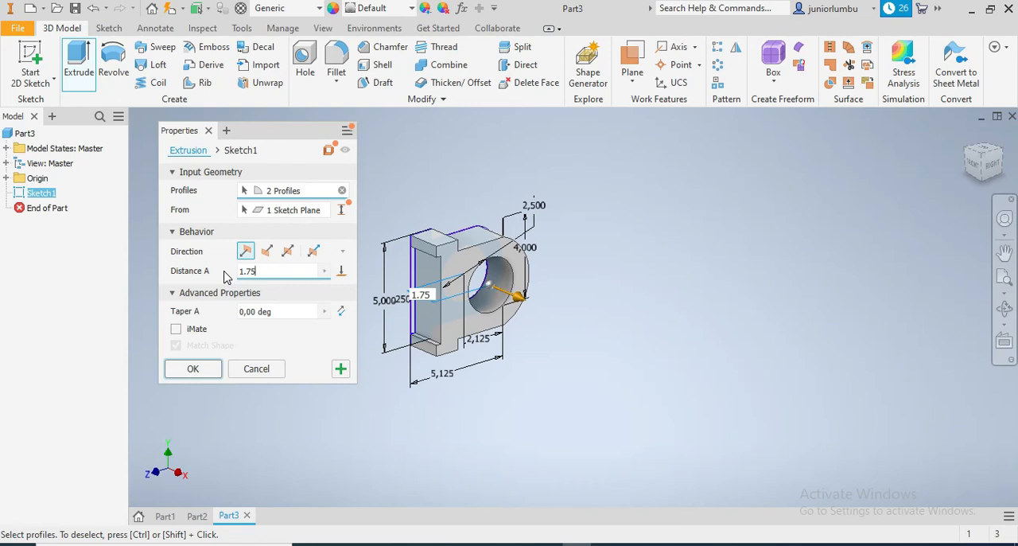
{"action": "mouse_move", "coordinate": [988, 165]}
{"action": "left_mouse_down"}
{"action": "mouse_move", "coordinate": [966, 199]}
{"action": "mouse_move", "coordinate": [965, 151]}
{"action": "mouse_move", "coordinate": [959, 184]}
{"action": "mouse_move", "coordinate": [923, 171]}
{"action": "left_mouse_up"}
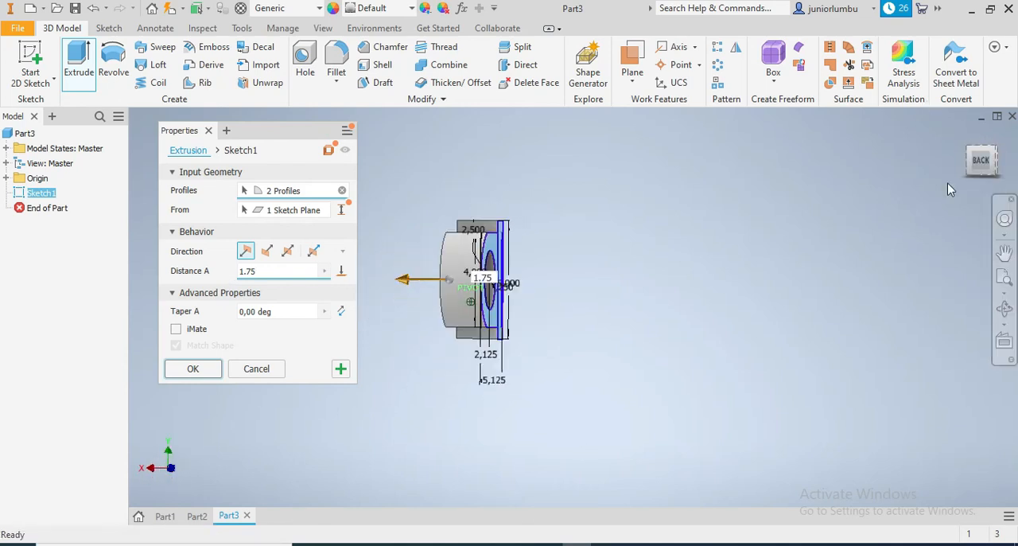
{"action": "left_click", "coordinate": [193, 369]}
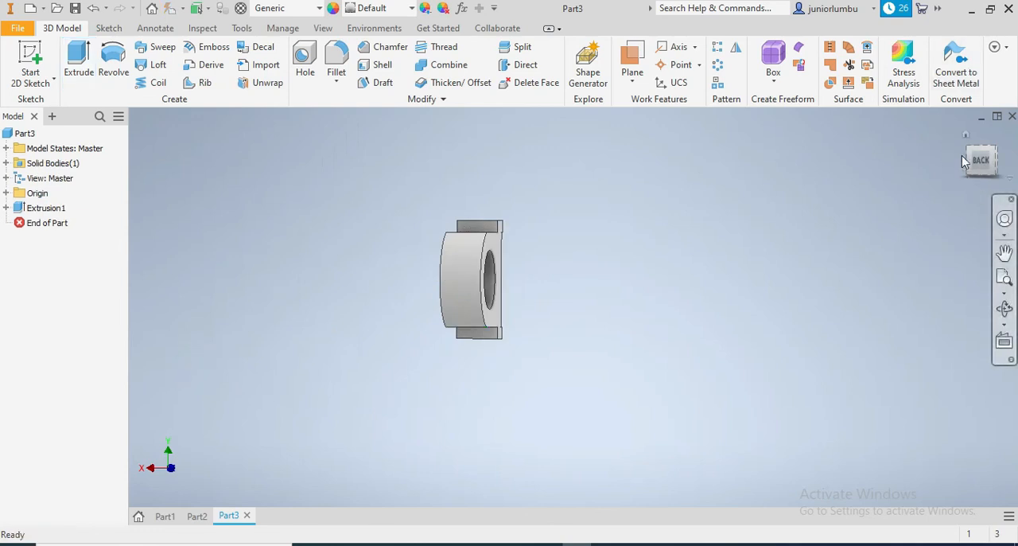
Assign the Iron, Cast material to the part and inspect the model from other angles.
{"action": "mouse_move", "coordinate": [986, 174]}
{"action": "left_mouse_down"}
{"action": "mouse_move", "coordinate": [981, 156]}
{"action": "mouse_move", "coordinate": [984, 179]}
{"action": "mouse_move", "coordinate": [975, 170]}
{"action": "mouse_move", "coordinate": [988, 182]}
{"action": "left_mouse_up"}
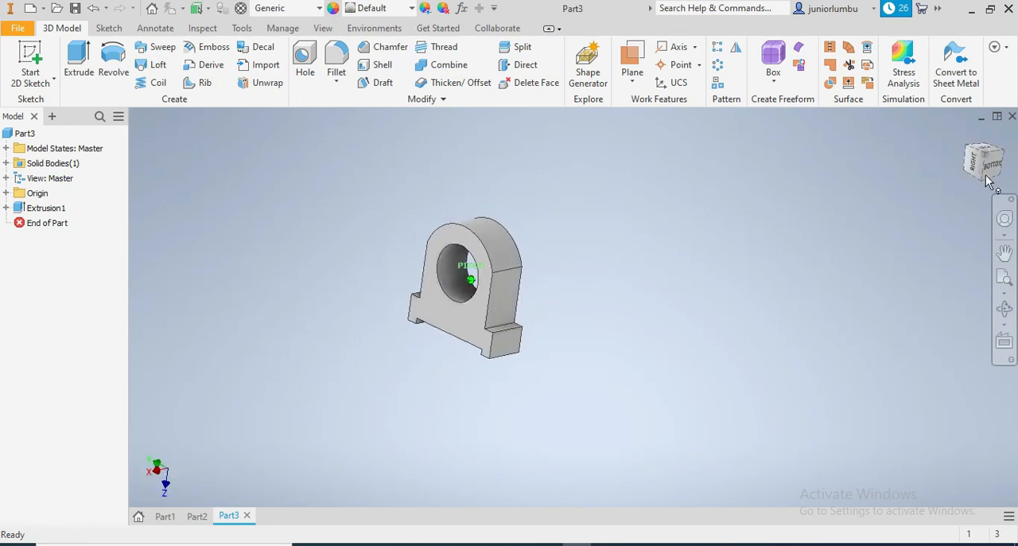
{"action": "left_click", "coordinate": [318, 13]}
{"action": "scroll", "coordinate": [319, 159], "scroll_direction": "up", "scroll_amount": 1}
{"action": "left_click", "coordinate": [278, 87]}
{"action": "scroll", "coordinate": [390, 258], "scroll_direction": "down", "scroll_amount": 6}
{"action": "scroll", "coordinate": [390, 259], "scroll_direction": "up", "scroll_amount": 5}
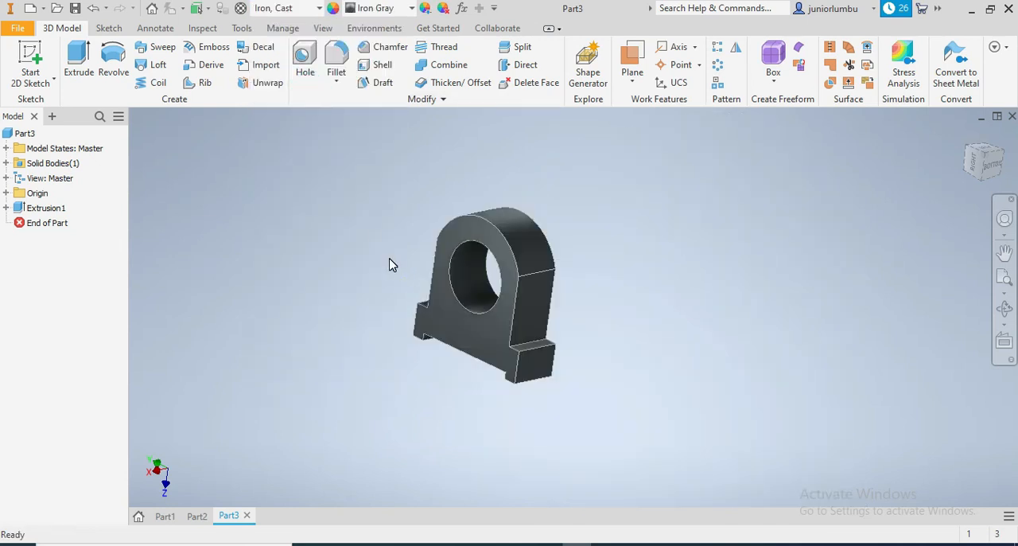
{"action": "scroll", "coordinate": [390, 259], "scroll_direction": "down", "scroll_amount": 4}
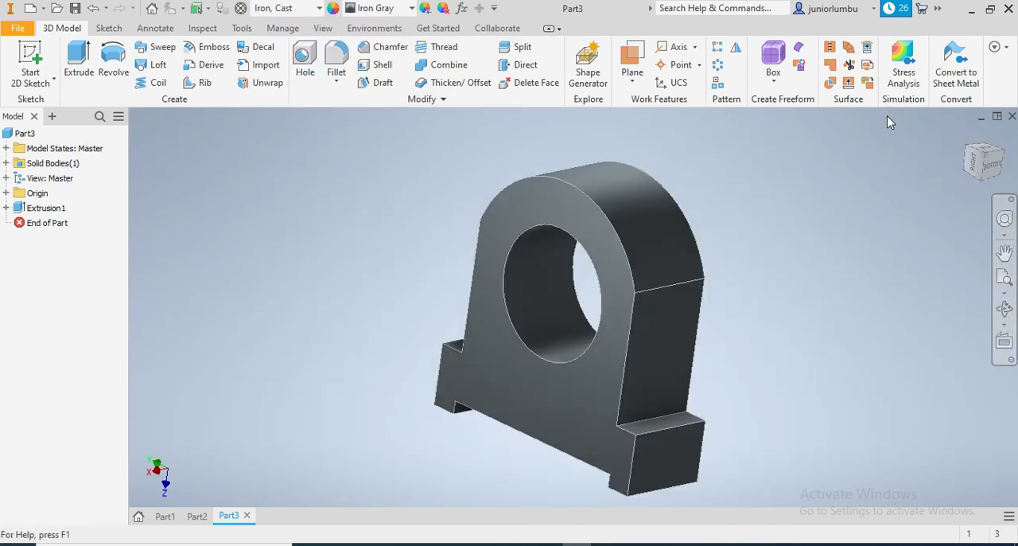
{"action": "mouse_move", "coordinate": [991, 174]}
{"action": "left_mouse_down"}
{"action": "mouse_move", "coordinate": [1000, 137]}
{"action": "mouse_move", "coordinate": [982, 163]}
{"action": "mouse_move", "coordinate": [978, 148]}
{"action": "mouse_move", "coordinate": [994, 156]}
{"action": "mouse_move", "coordinate": [993, 177]}
{"action": "mouse_move", "coordinate": [976, 164]}
{"action": "mouse_move", "coordinate": [984, 145]}
{"action": "mouse_move", "coordinate": [988, 164]}
{"action": "mouse_move", "coordinate": [997, 156]}
{"action": "mouse_move", "coordinate": [991, 143]}
{"action": "mouse_move", "coordinate": [977, 167]}
{"action": "mouse_move", "coordinate": [994, 162]}
{"action": "mouse_move", "coordinate": [983, 148]}
{"action": "mouse_move", "coordinate": [979, 159]}
{"action": "mouse_move", "coordinate": [991, 160]}
{"action": "mouse_move", "coordinate": [974, 160]}
{"action": "left_mouse_up"}
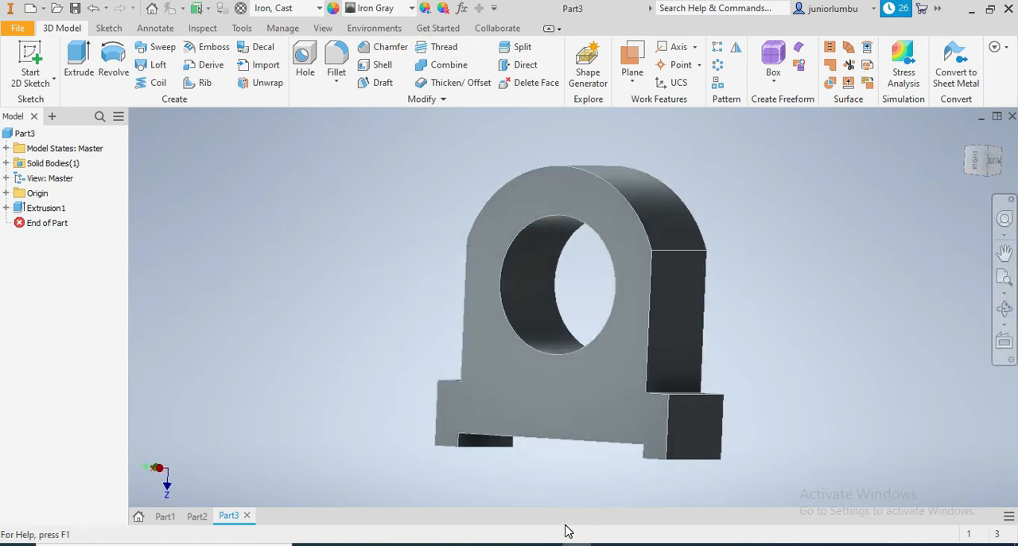